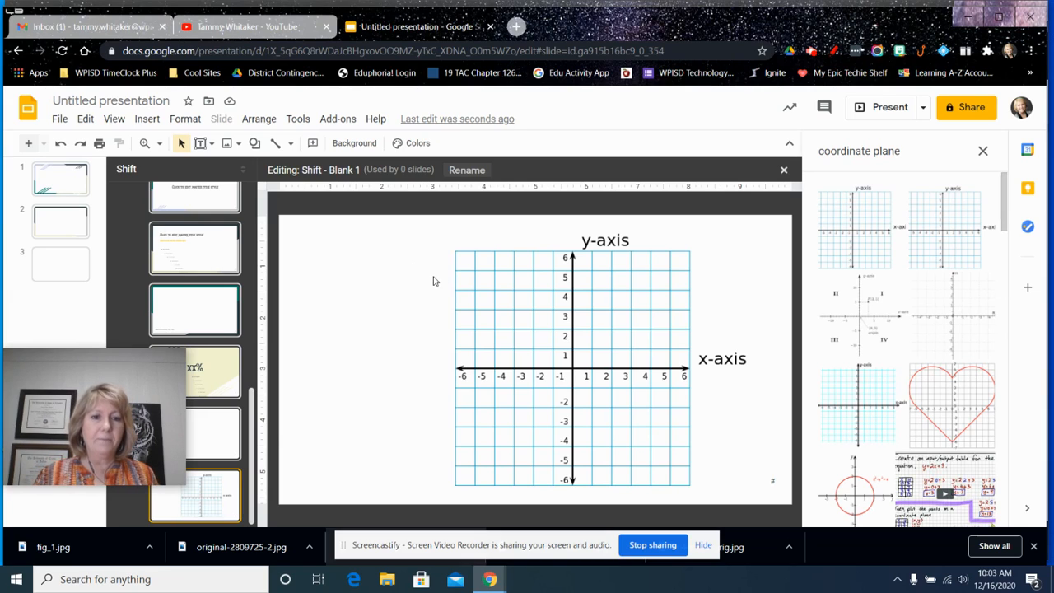
Insert a table with 2 columns and 5 rows, resized to a narrow, tall block left of the coordinate plane
left_click(147, 118)
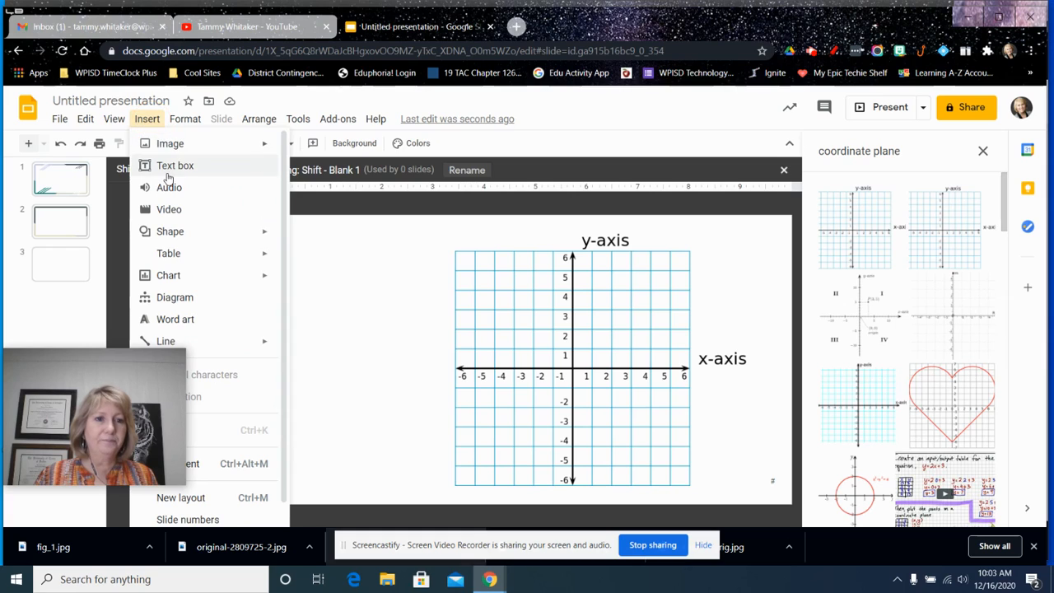
mouse_move(206, 259)
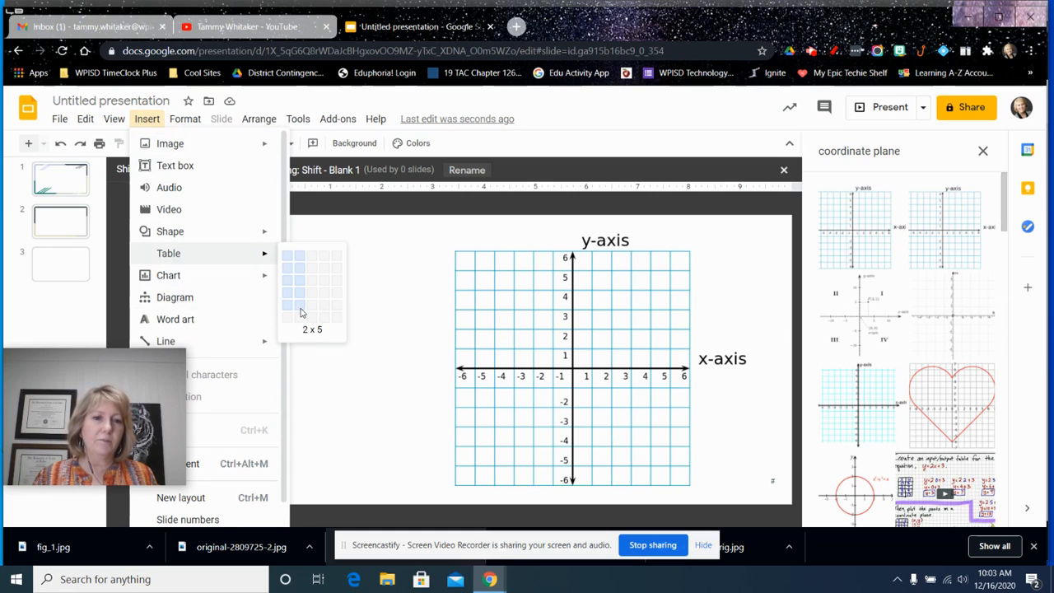
left_click(301, 313)
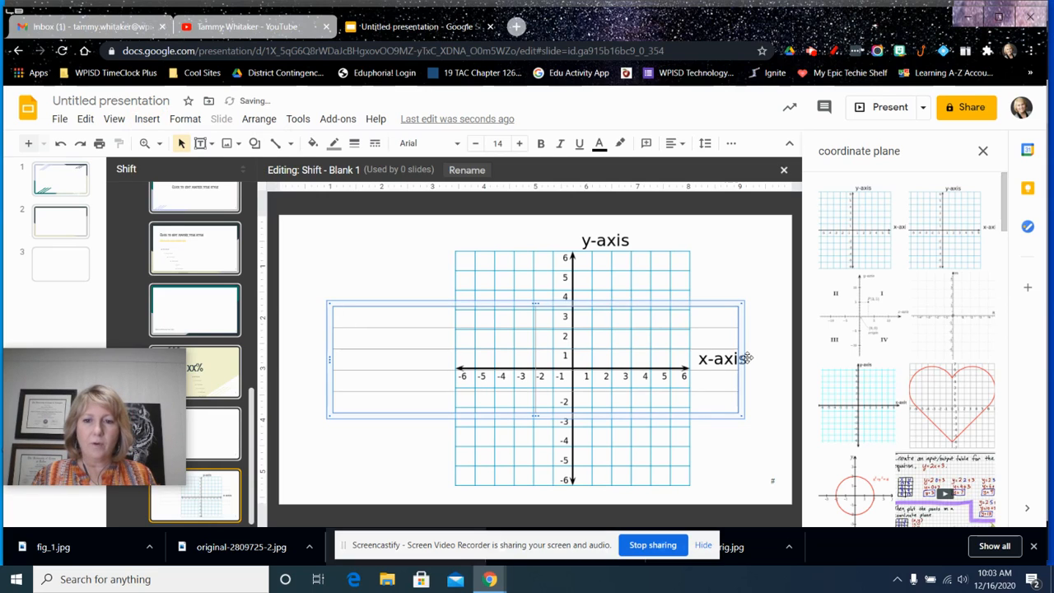
left_click_drag(744, 357, 422, 372)
left_click_drag(375, 415, 375, 478)
mouse_move(374, 307)
left_mouse_down()
mouse_move(379, 277)
mouse_move(375, 289)
left_mouse_up()
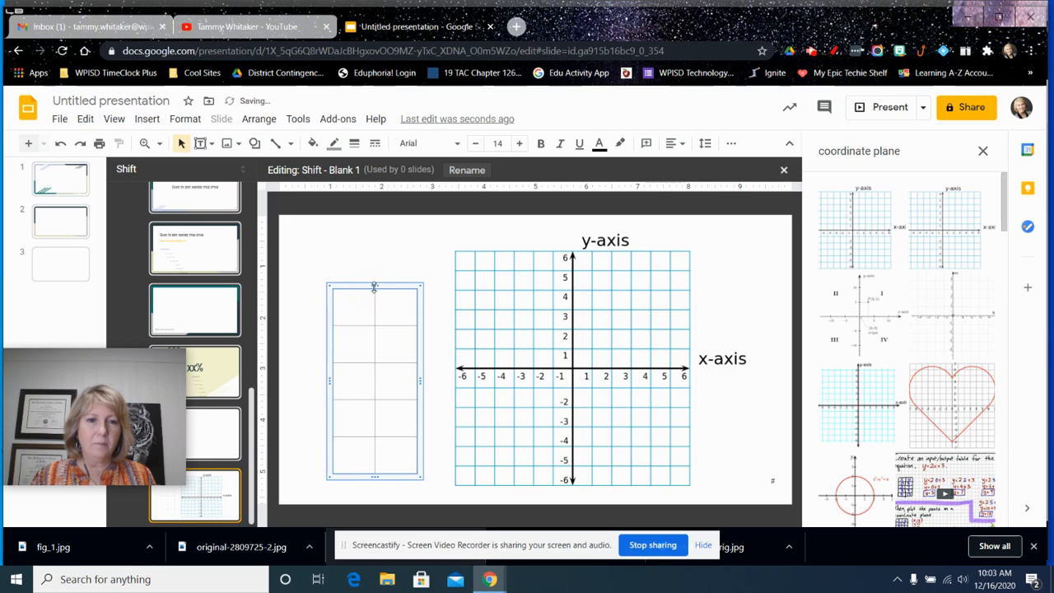
left_click_drag(330, 299, 314, 300)
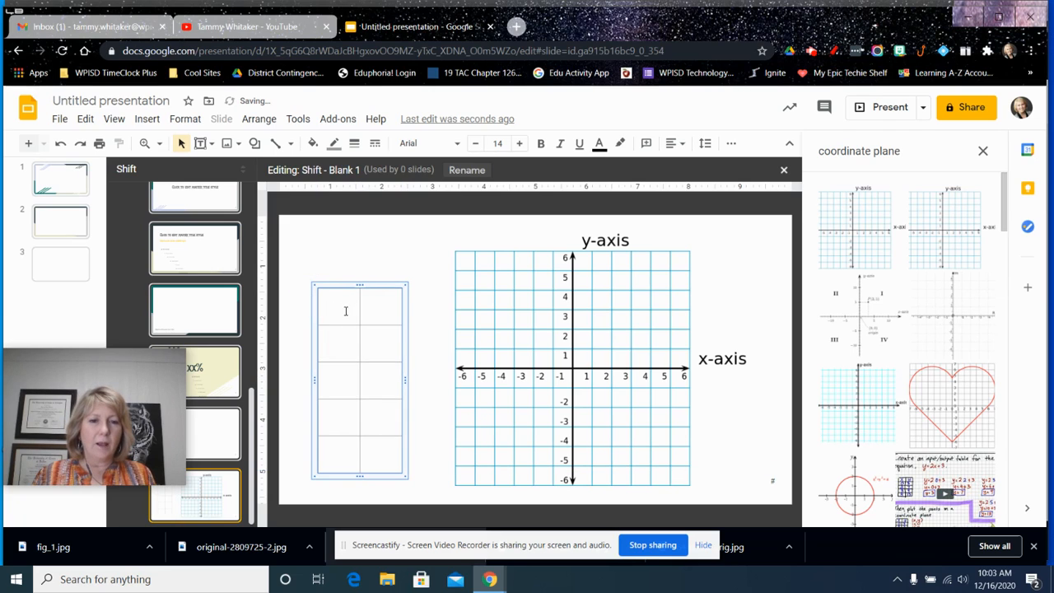
left_click(420, 303)
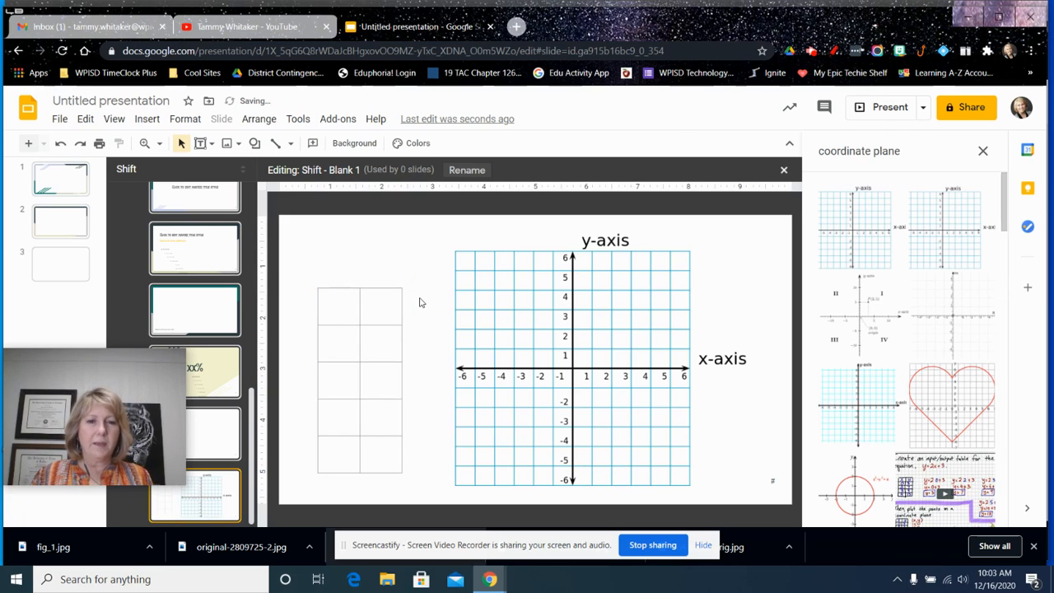
Set the border weight of the whole table to 4px
left_click(335, 309)
left_click(344, 285)
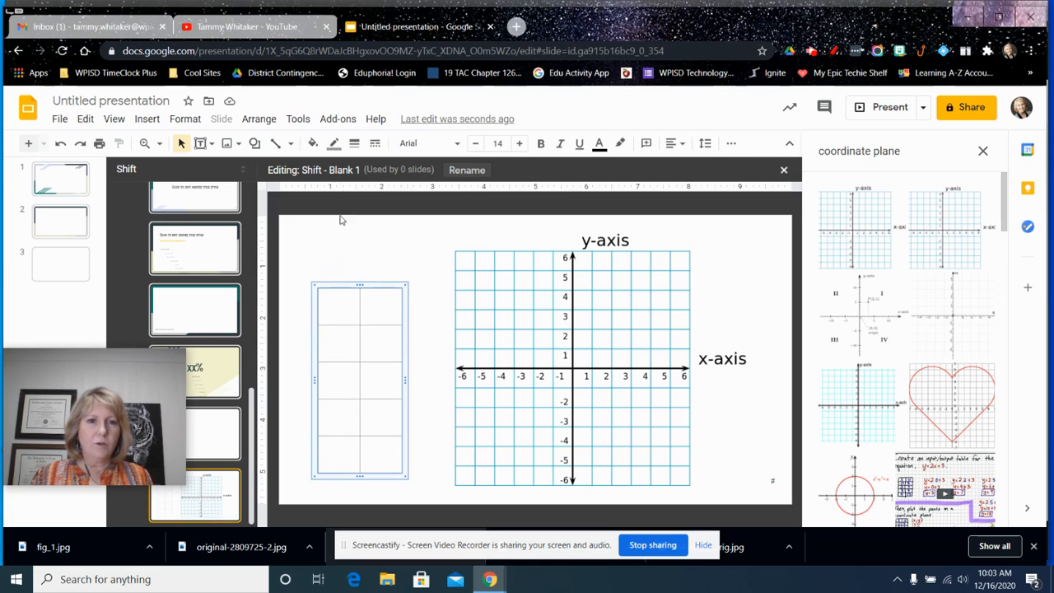
left_click(354, 145)
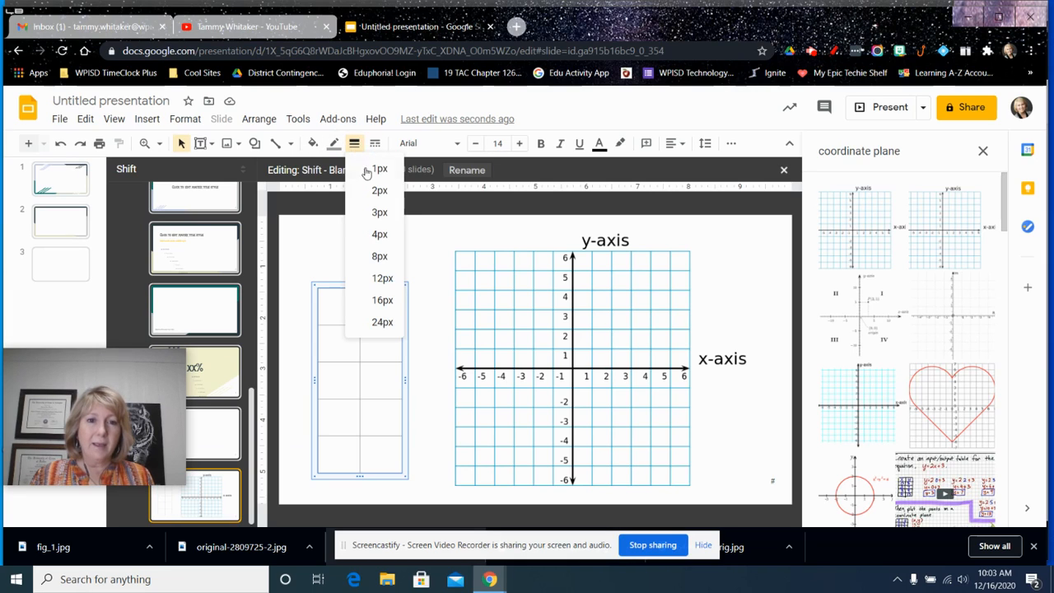
left_click(378, 235)
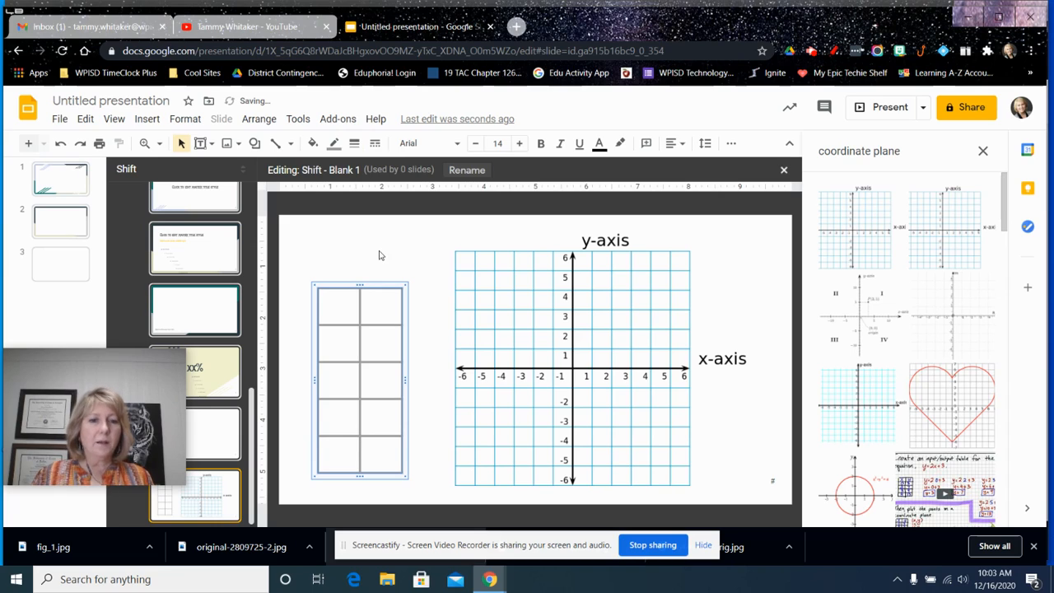
left_click(314, 143)
left_click(319, 216)
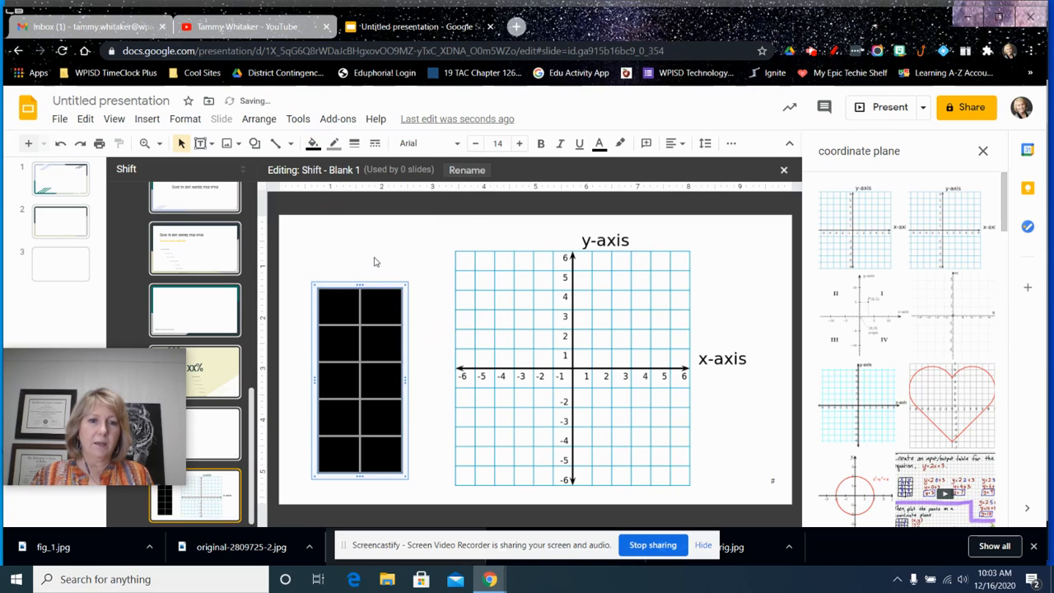
left_click(313, 143)
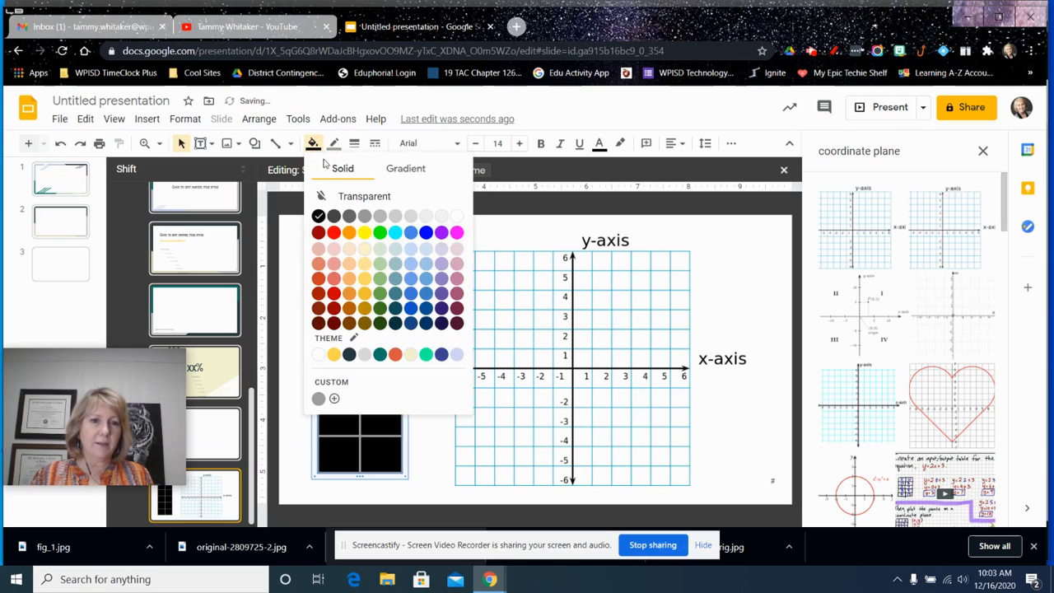
left_click(346, 198)
Set the border color of the whole table to black
left_click(333, 143)
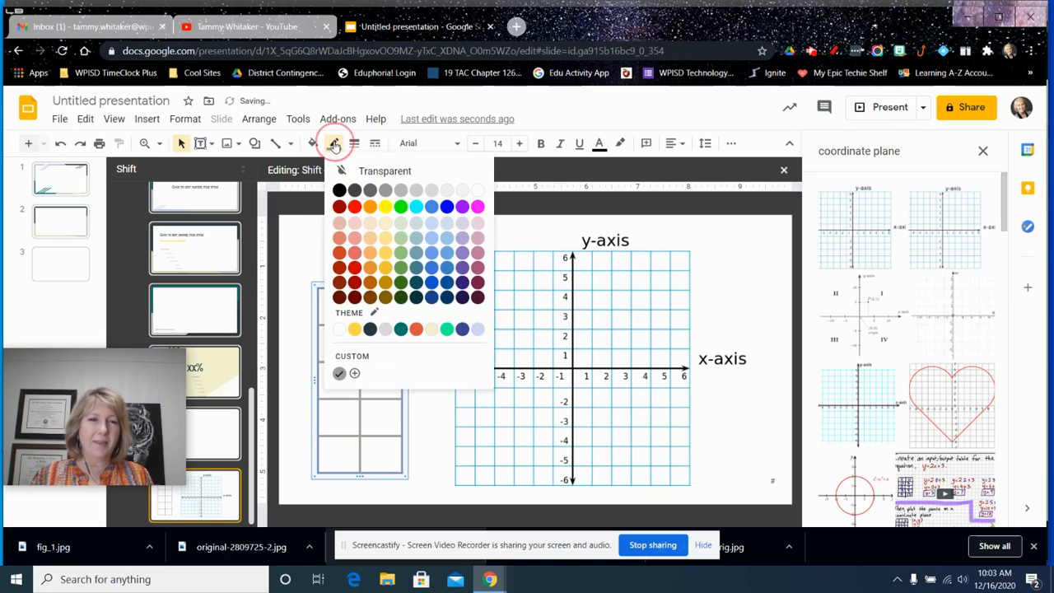
left_click(339, 187)
left_click(419, 277)
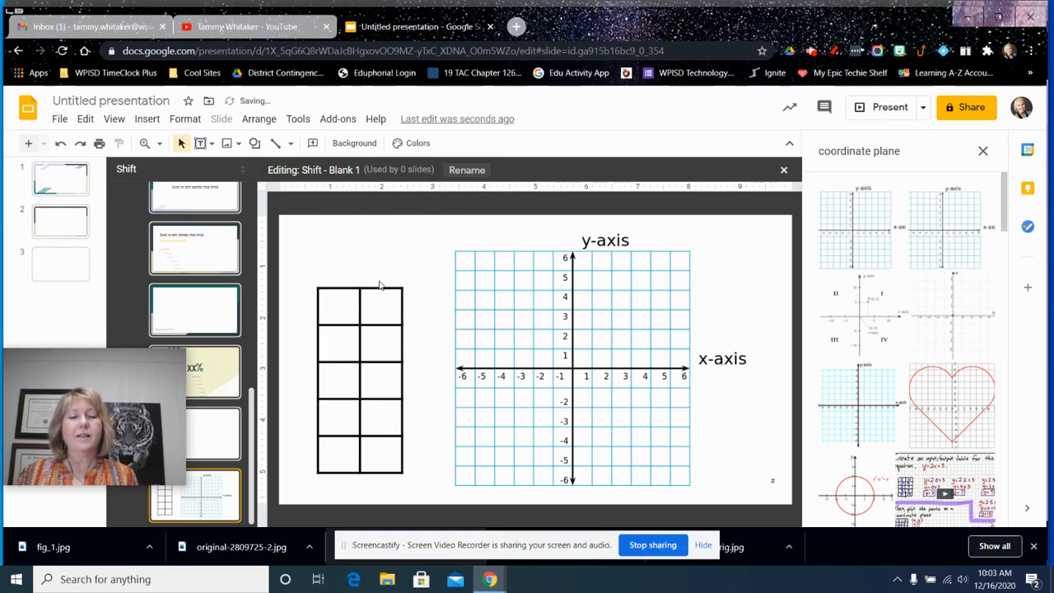
Center the text horizontally in all cells of the table
left_click(350, 310)
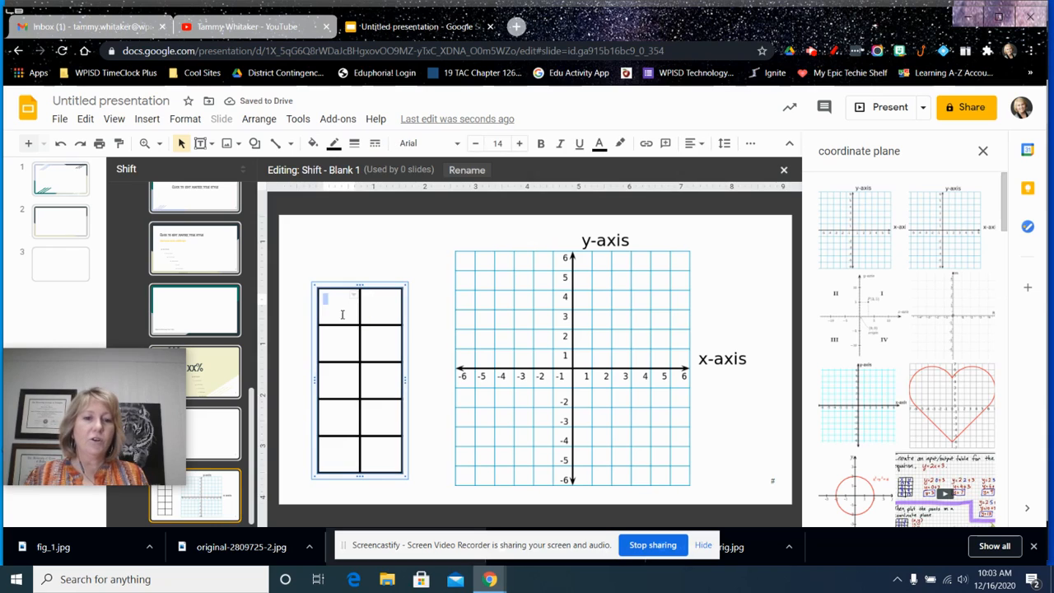
left_click(341, 311)
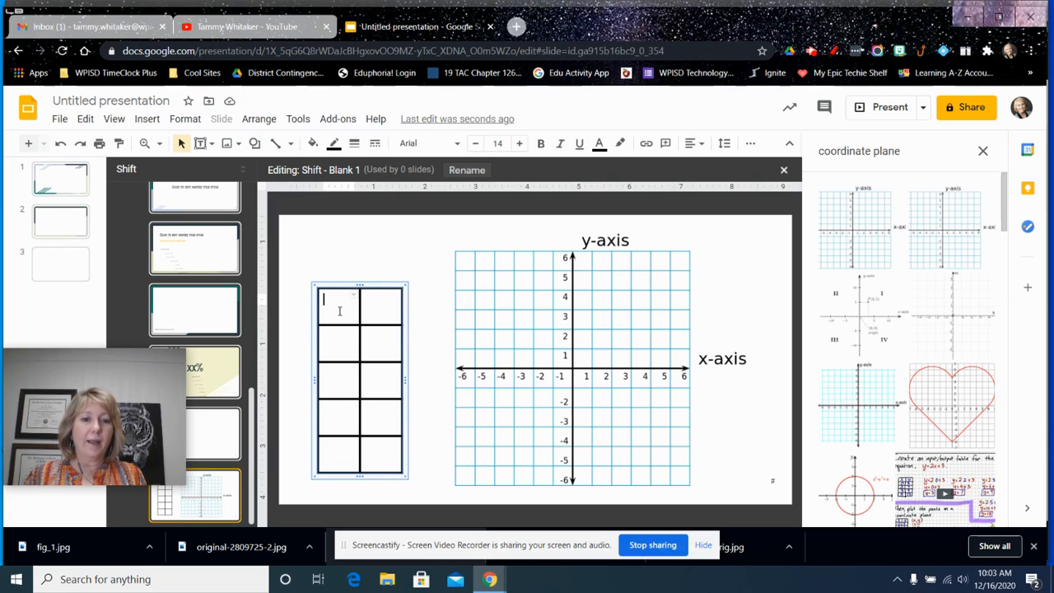
left_click(338, 311)
left_click_drag(329, 300, 395, 465)
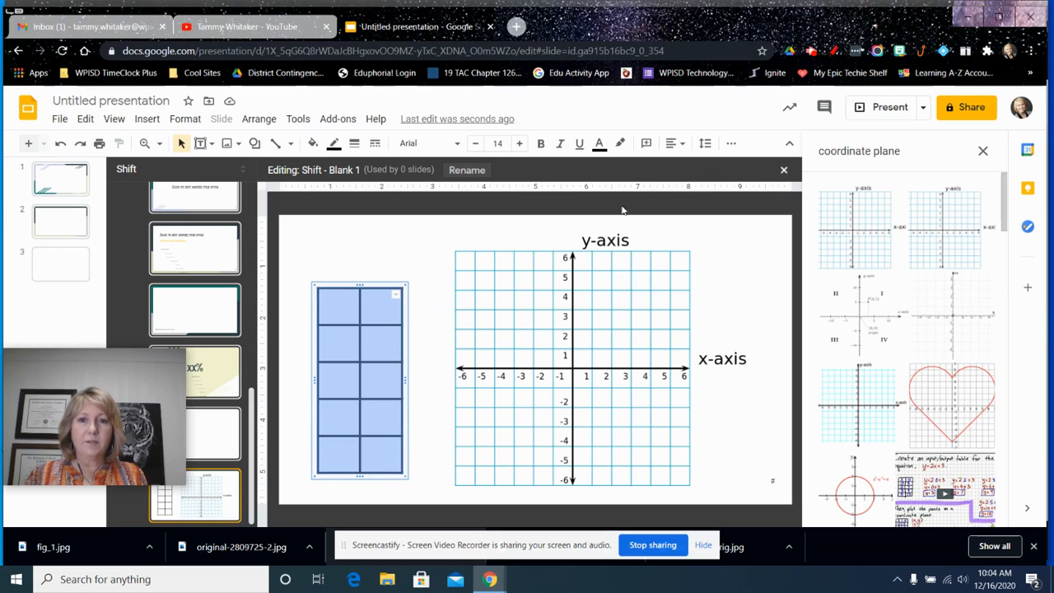
left_click(674, 145)
left_click(693, 168)
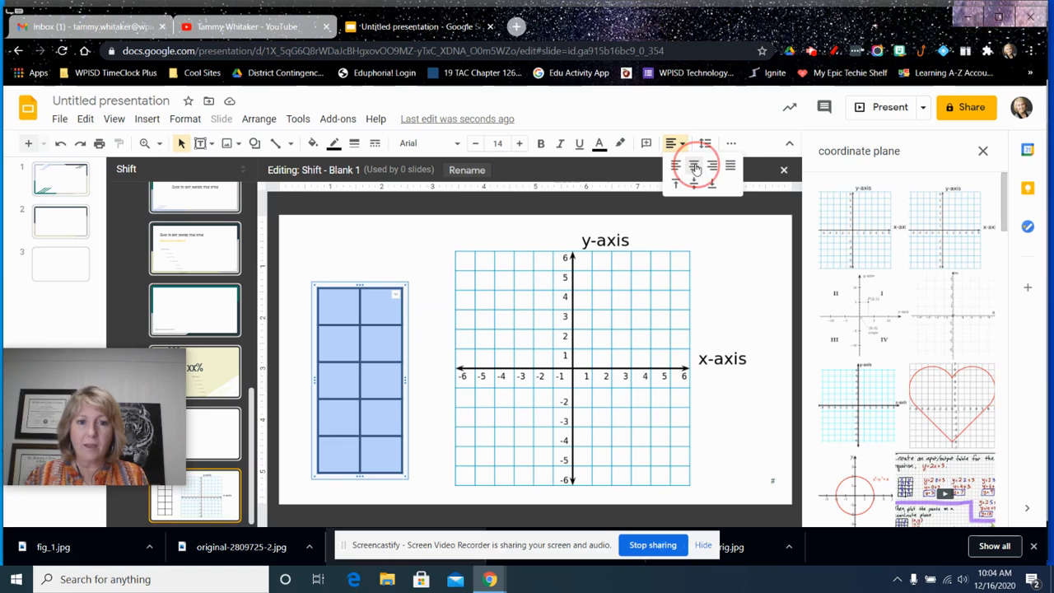
left_click(423, 246)
Label the table's header cells x and y, and reduce the height of the header row
left_click(345, 304)
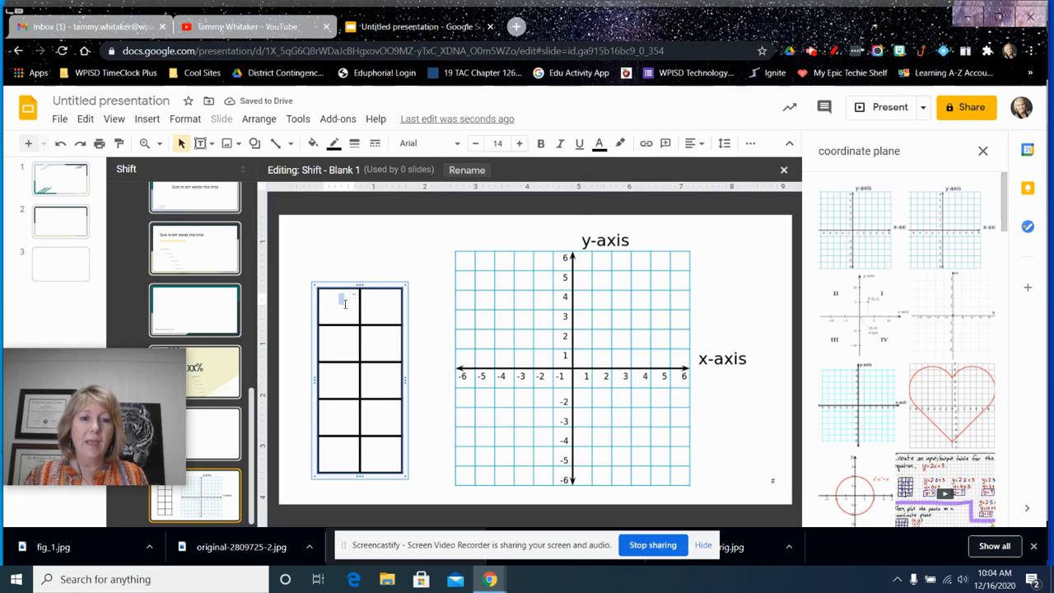
type("x")
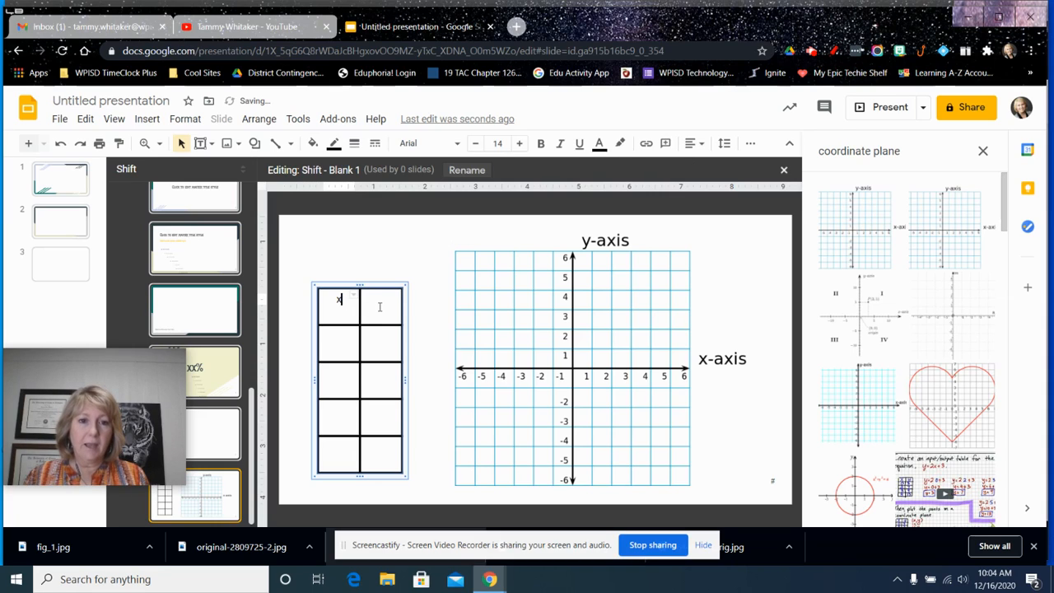
left_click(380, 306)
type("y")
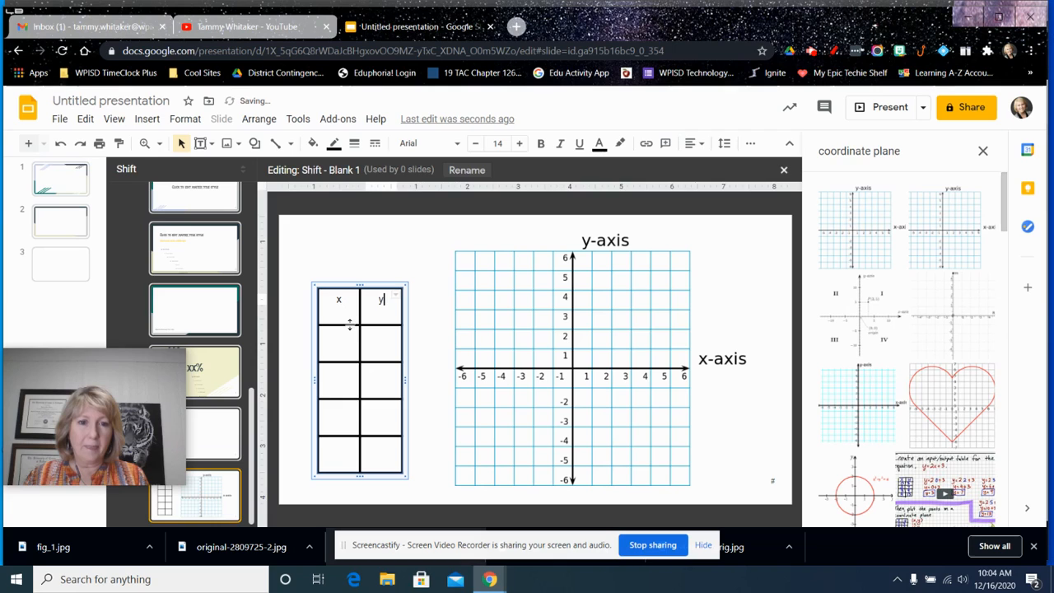
left_click_drag(350, 324, 350, 312)
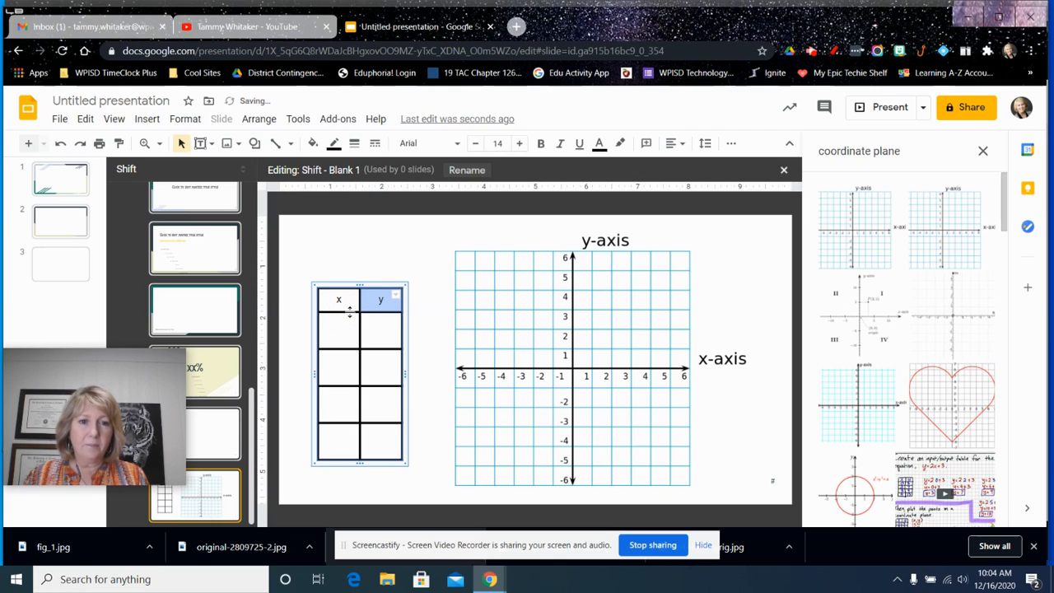
left_click(379, 268)
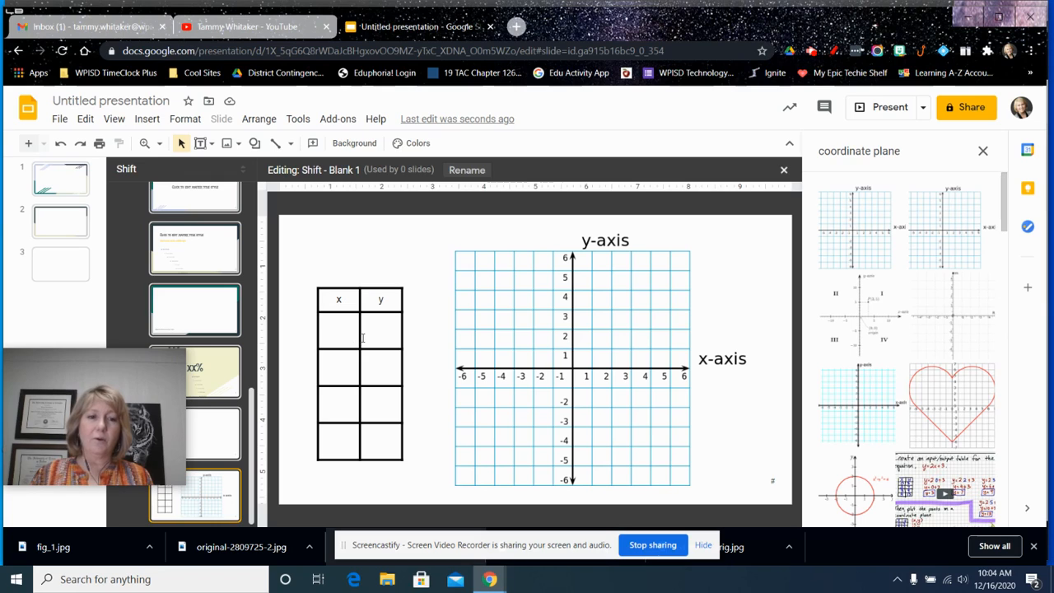
Open slide 2 and examine how its title and body text placeholders behave
left_click(49, 218)
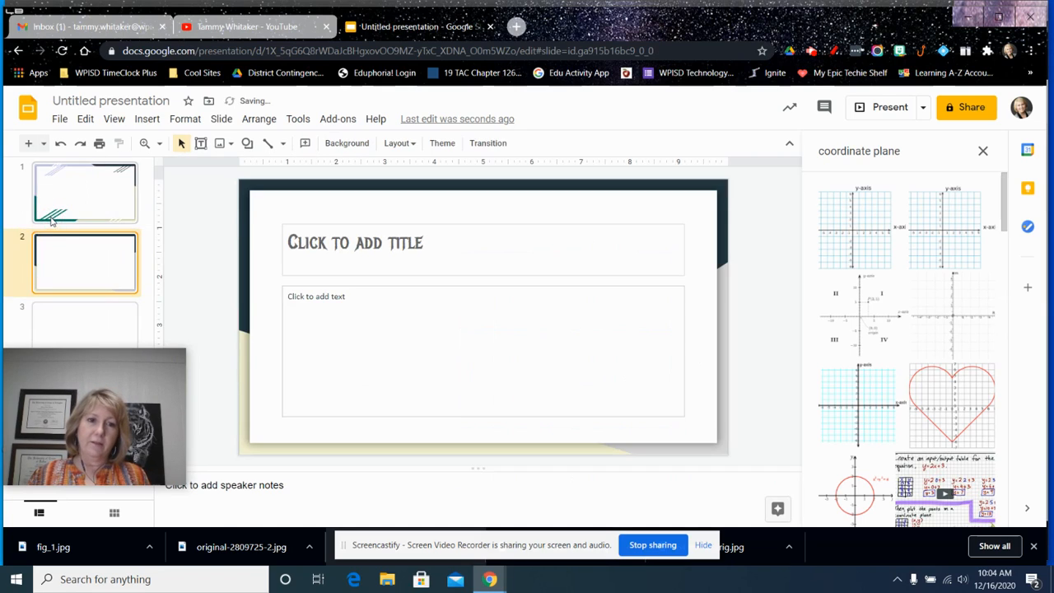
left_click(374, 240)
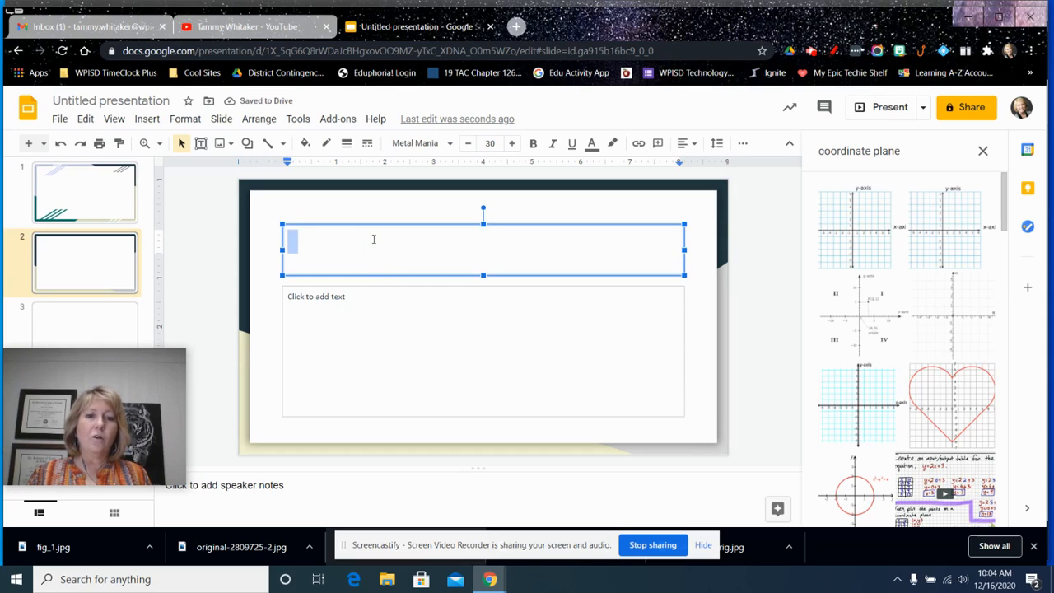
left_click(367, 318)
left_click(382, 256)
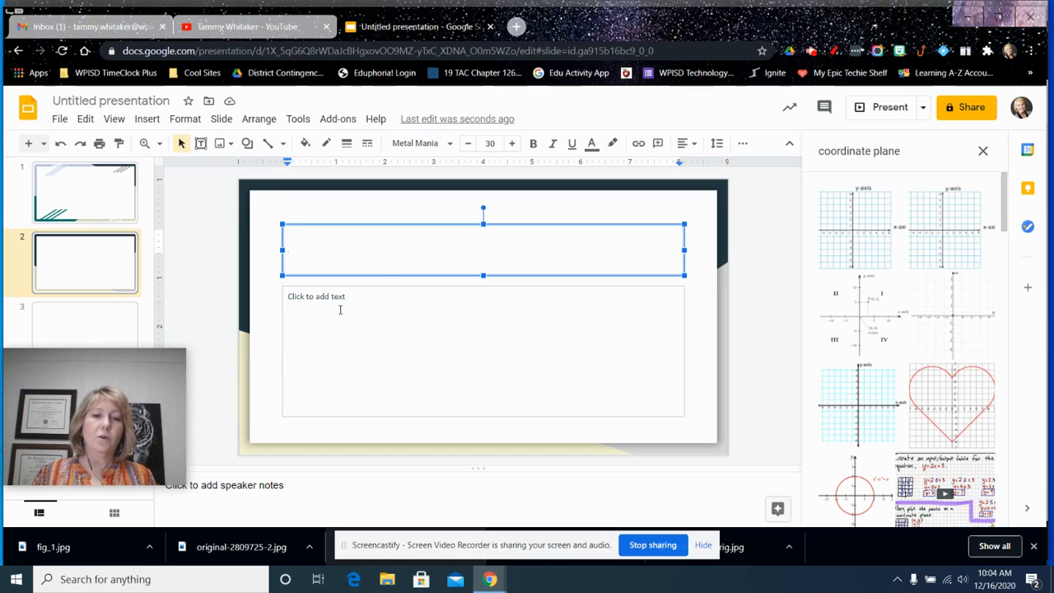
Return to the theme editor and open the layout with the coordinate plane and table
left_click(221, 118)
left_click(257, 345)
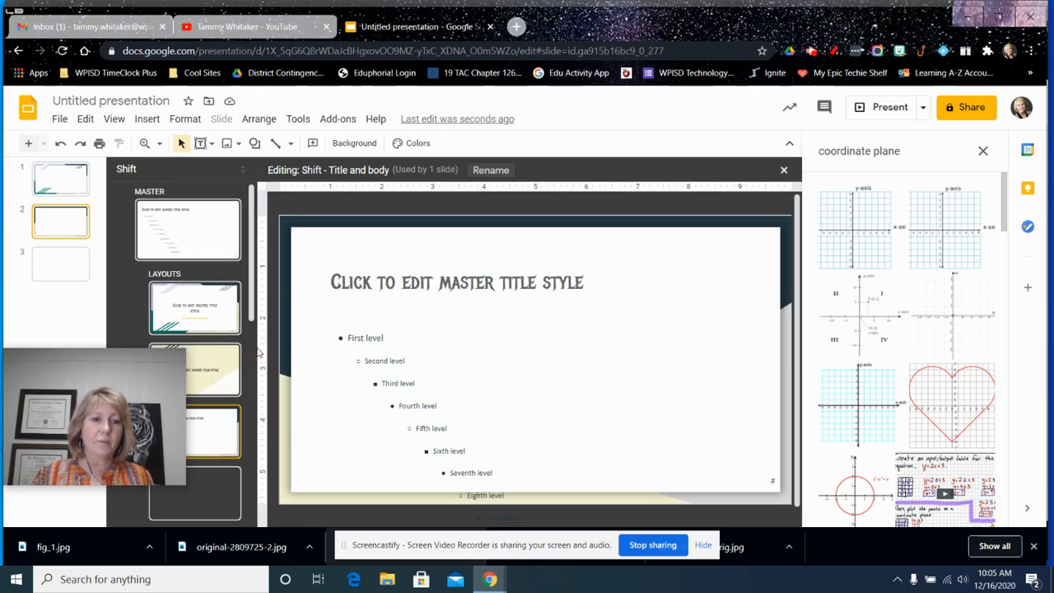
scroll(206, 461, "down", 2)
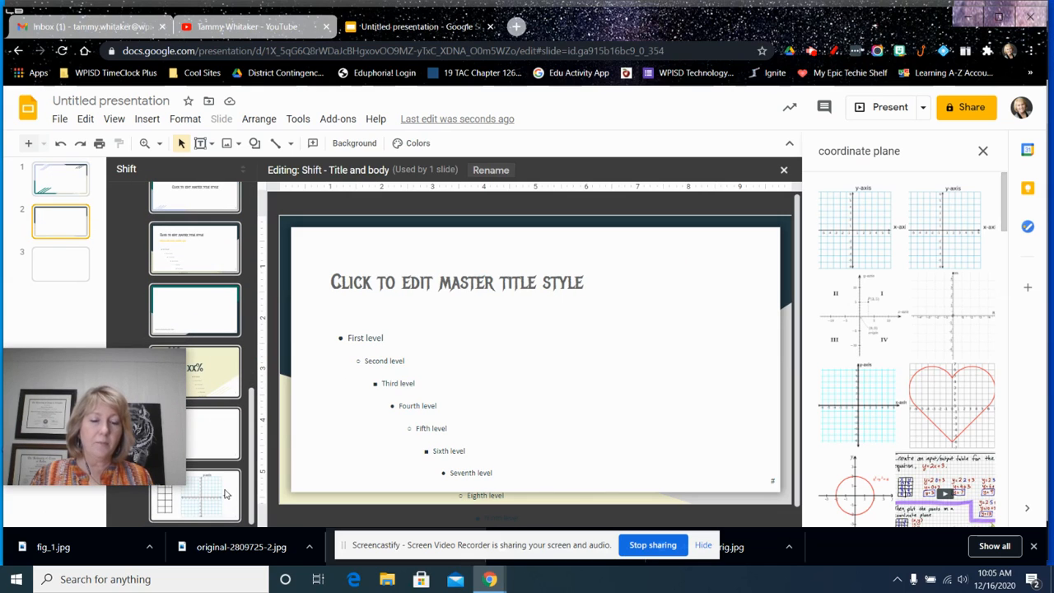
left_click(228, 494)
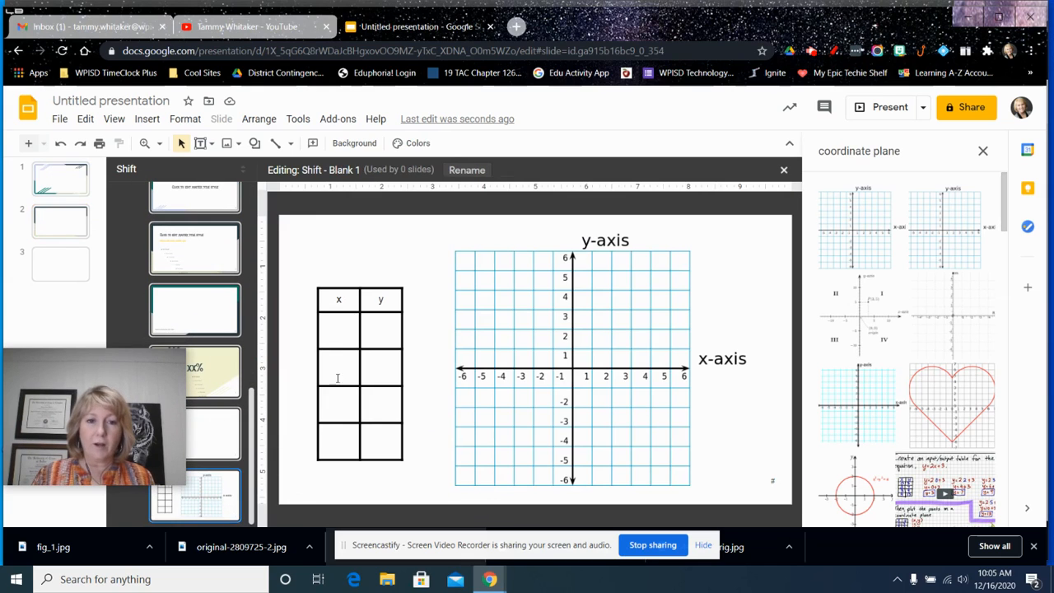
Add a body text placeholder sized to fit inside the first empty cell of the x column
left_click(148, 120)
scroll(229, 377, "down", 1)
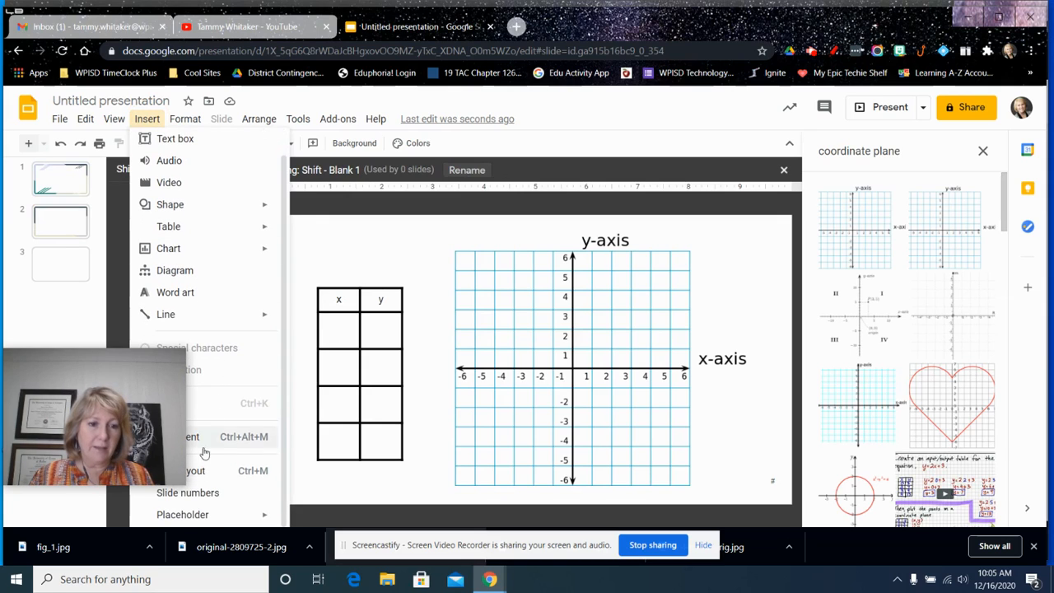
mouse_move(210, 516)
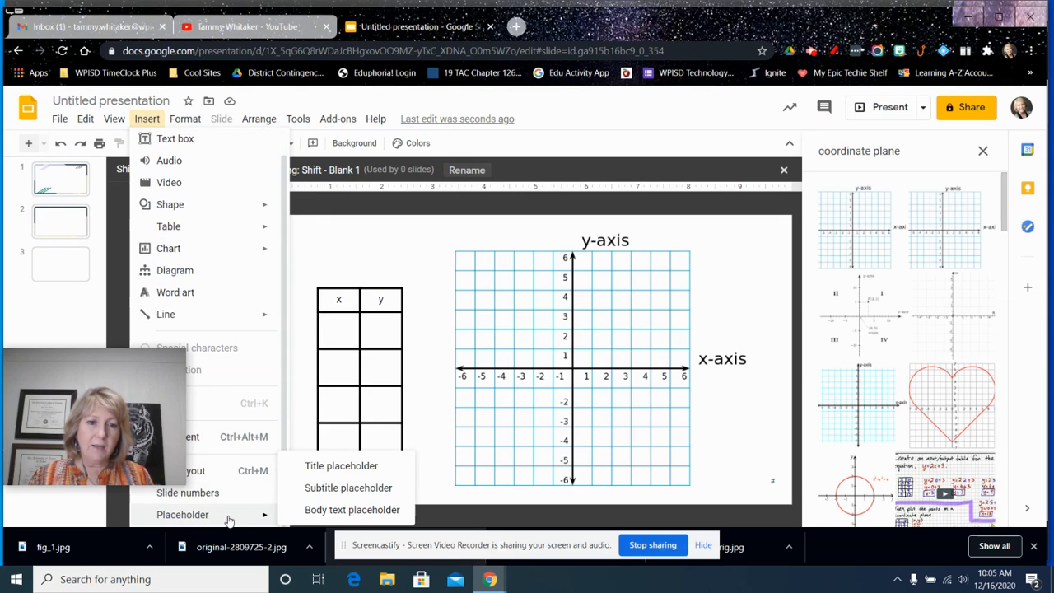
left_click(306, 511)
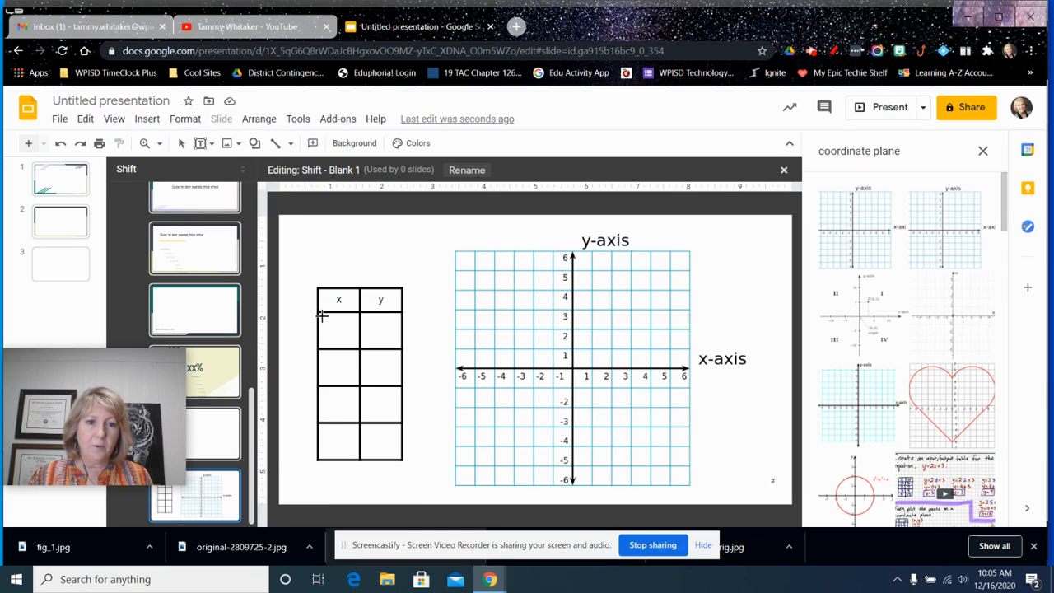
left_click_drag(322, 316, 355, 345)
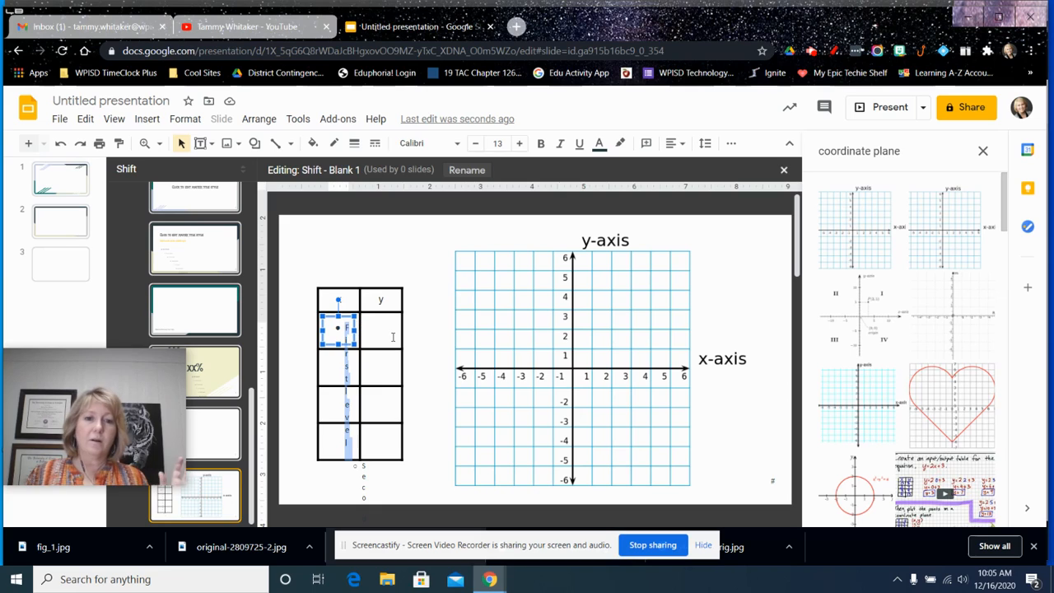
left_click(430, 262)
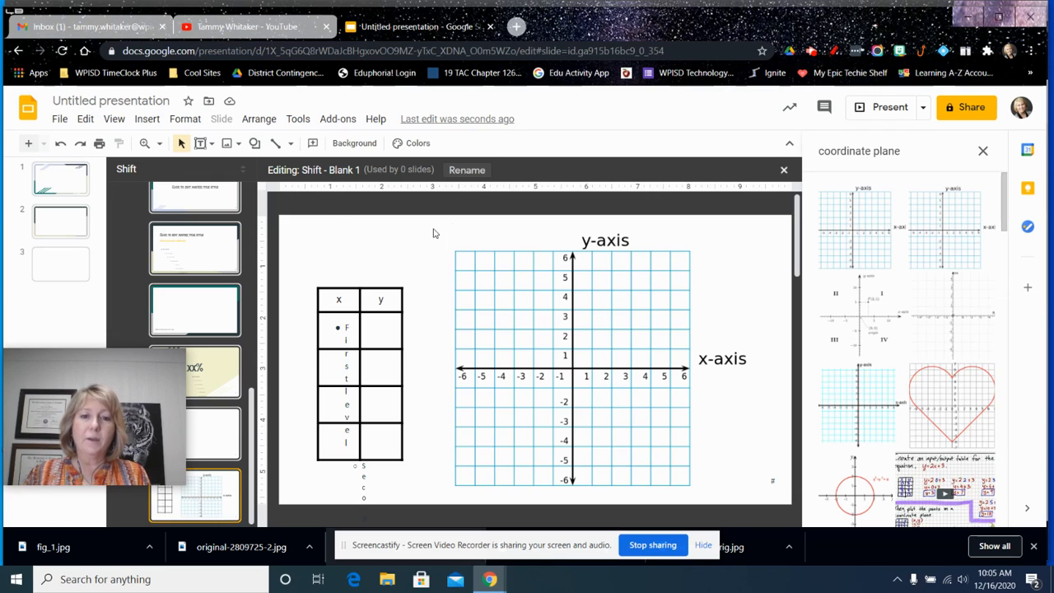
Add a title placeholder in the empty area above the x/y table, spanning slightly wider than the table
left_click(147, 119)
mouse_move(224, 524)
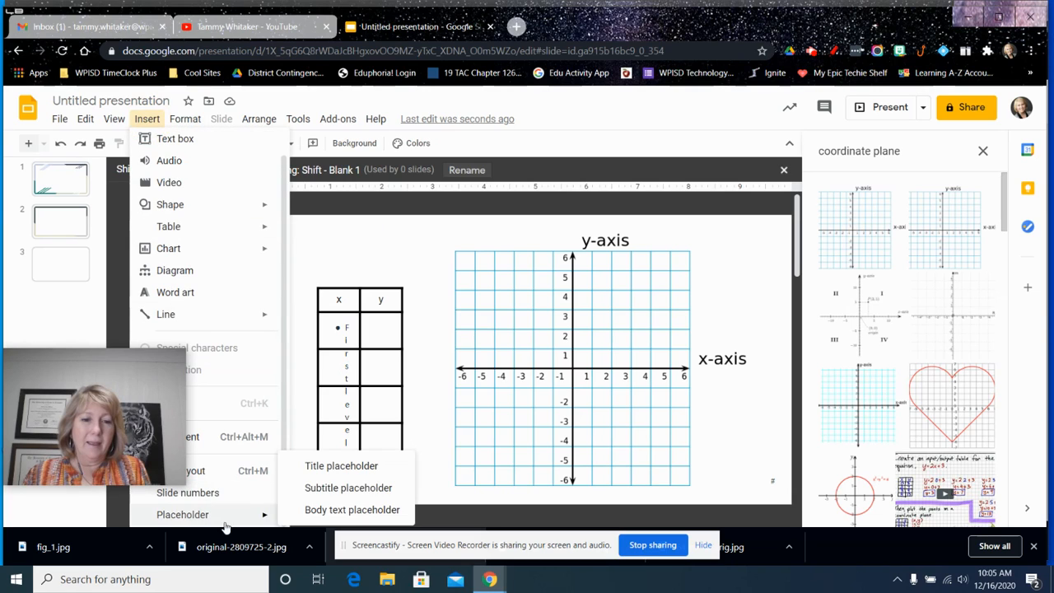
left_click(308, 464)
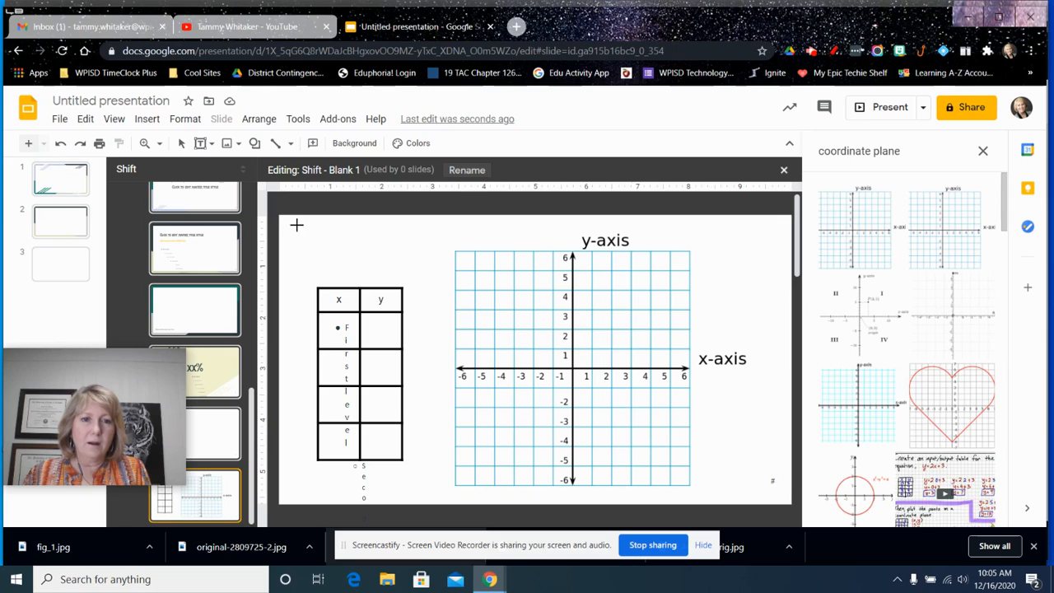
left_click_drag(290, 220, 442, 266)
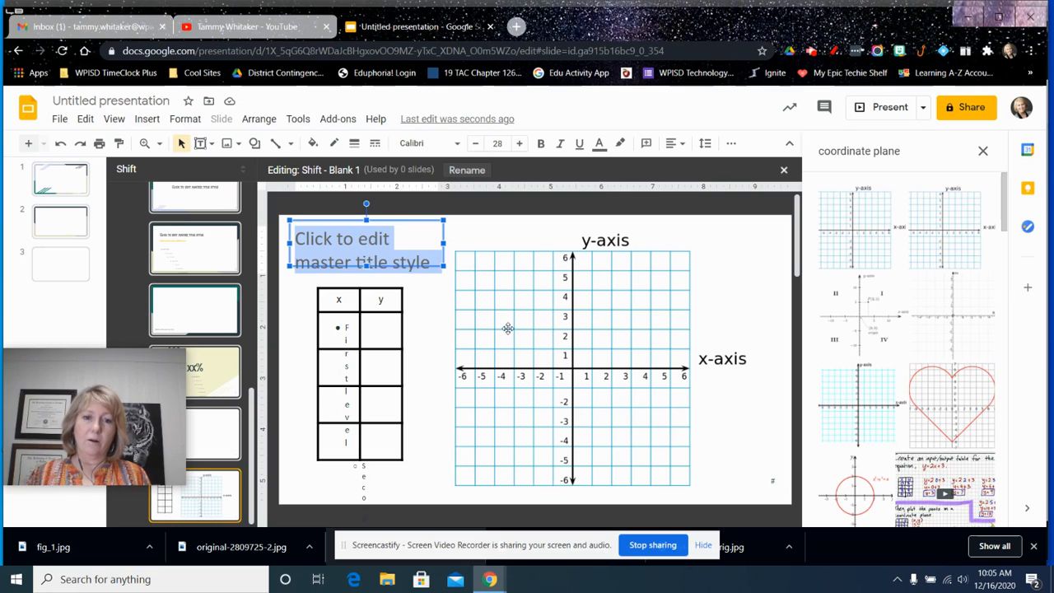
left_click(728, 232)
left_click(760, 247)
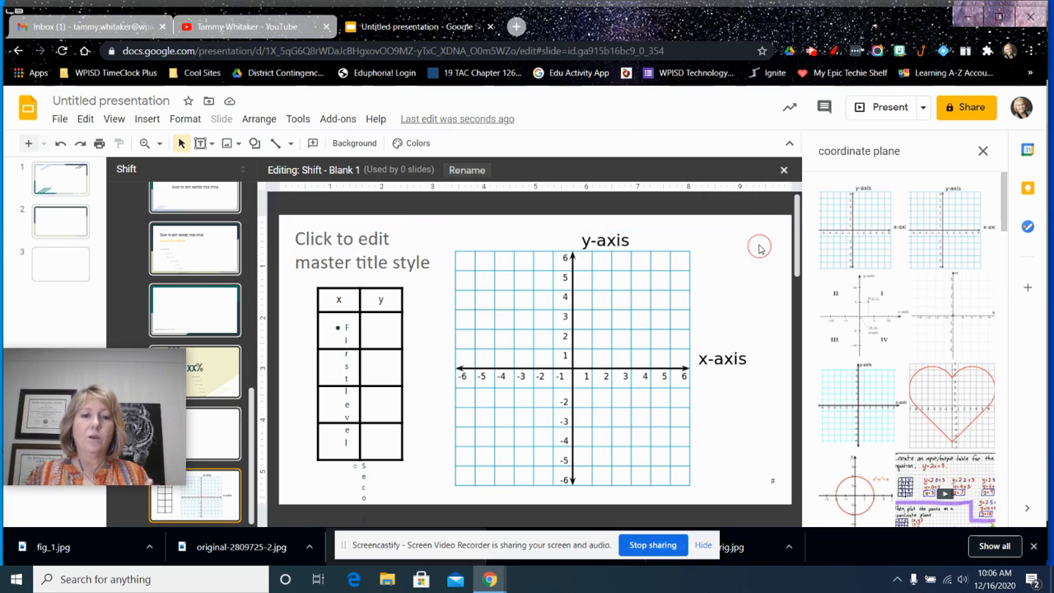
Rename the layout with the coordinate plane and table as Linear Function
left_click(201, 427)
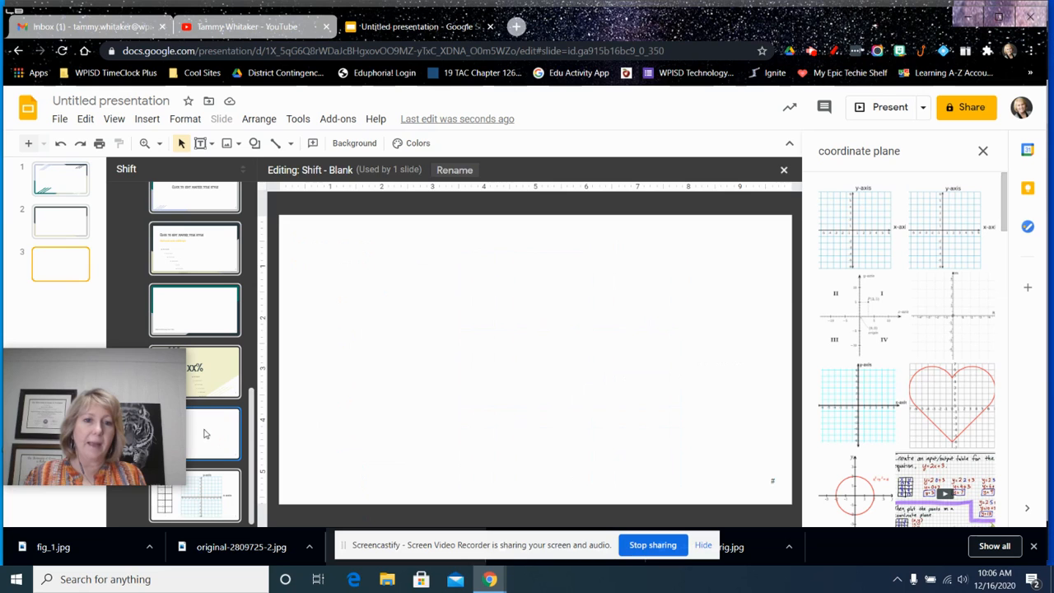
left_click(234, 502)
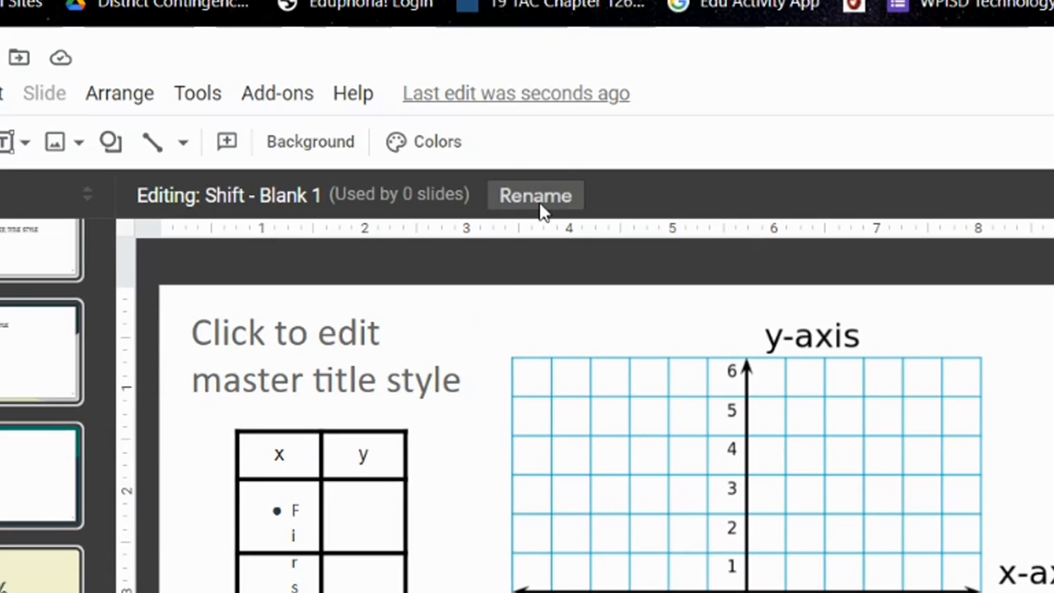
left_click(537, 203)
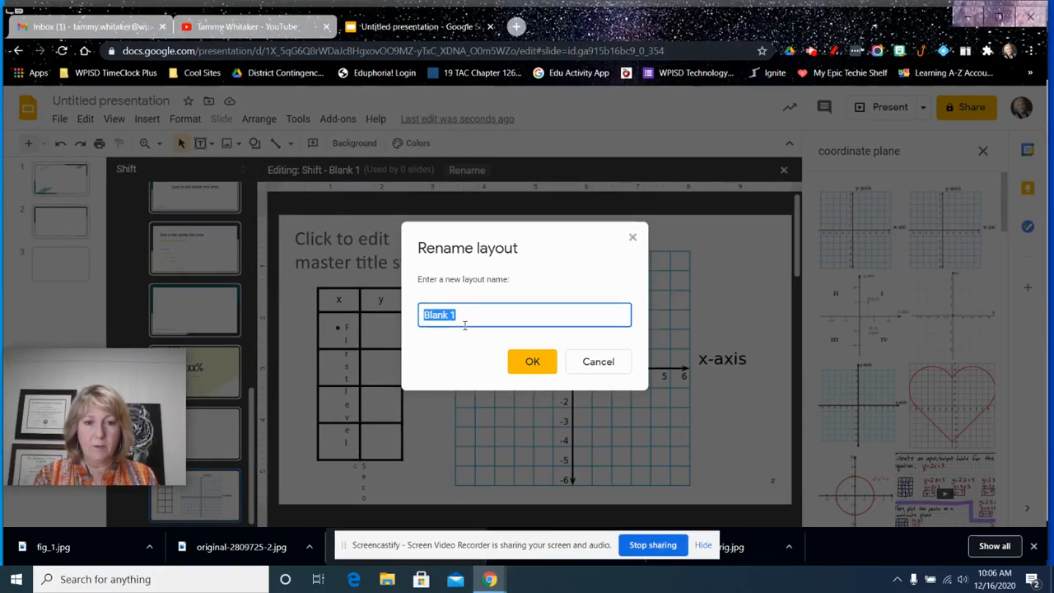
type("Linear Function")
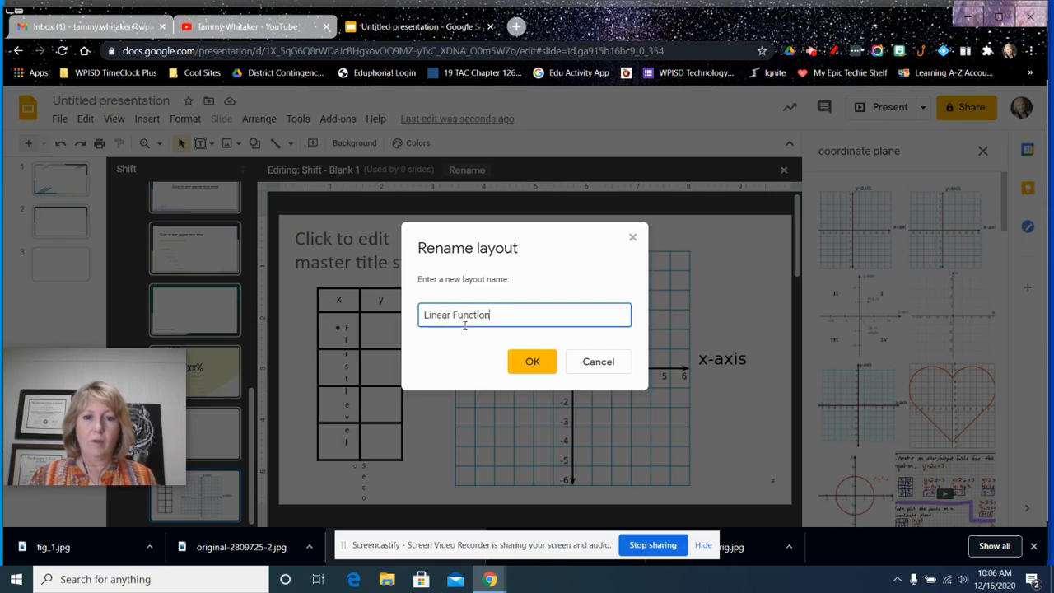
left_click(535, 362)
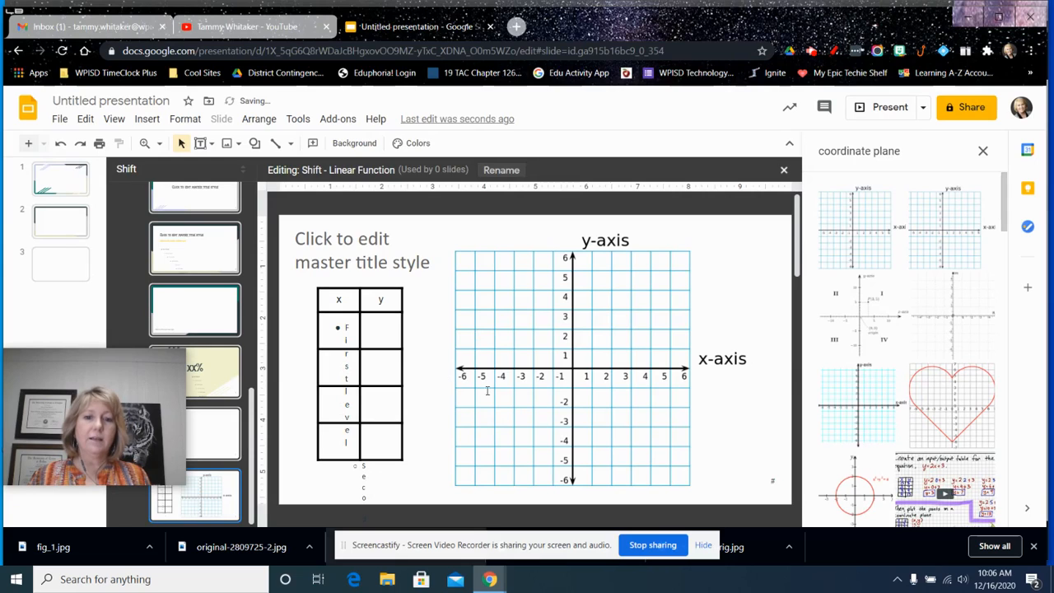
Duplicate the Blank layout and start inserting an element on the copy
left_click(222, 441)
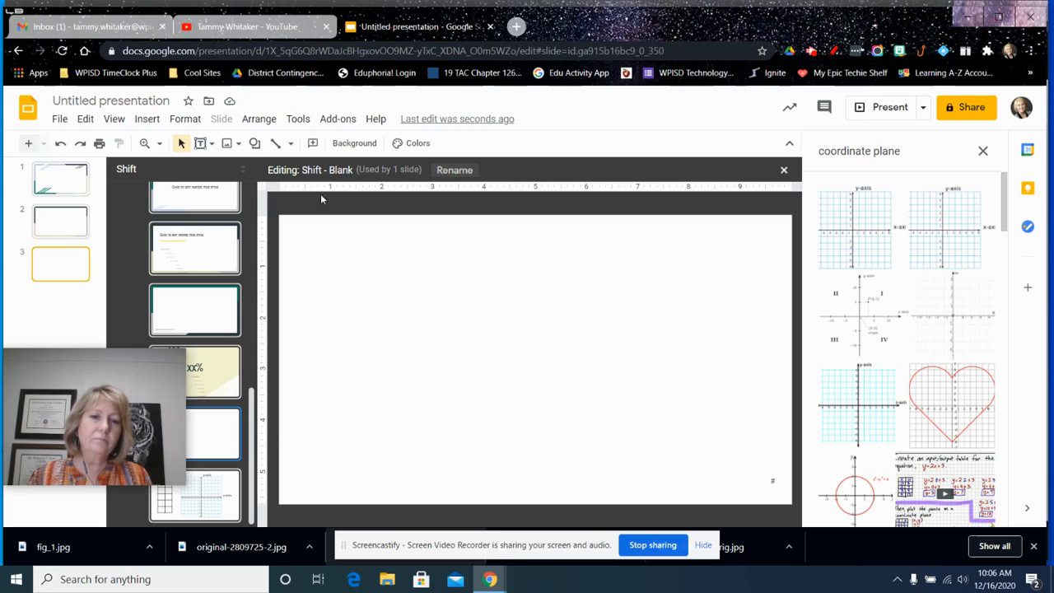
right_click(208, 432)
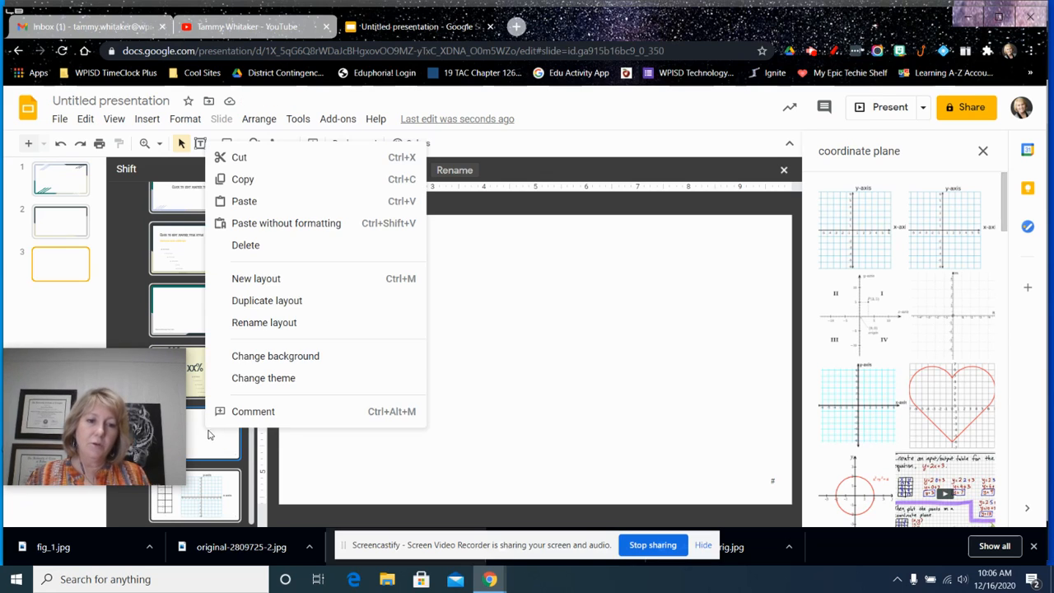
left_click(259, 303)
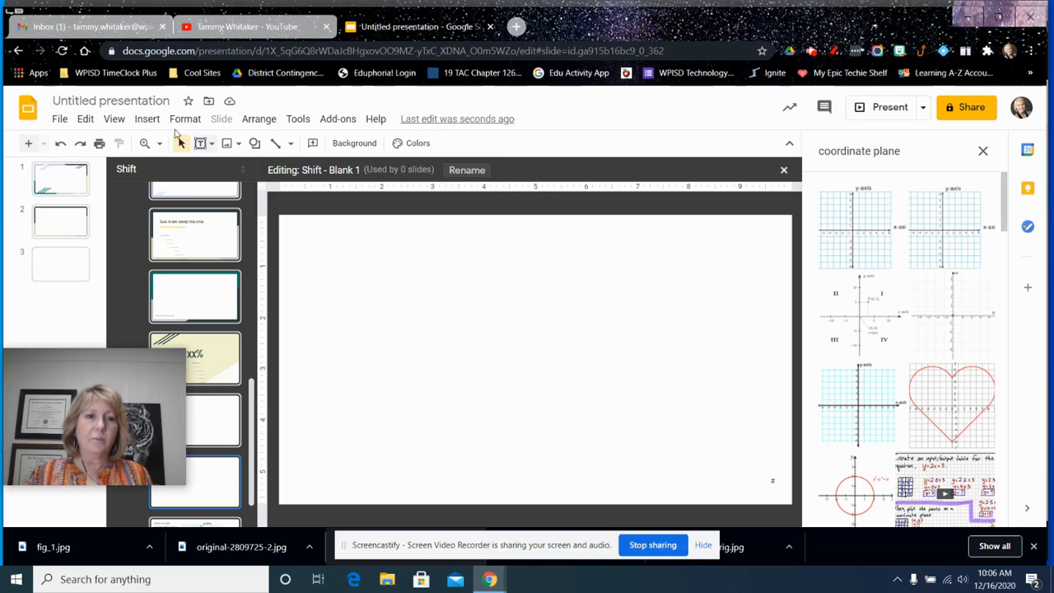
left_click(142, 120)
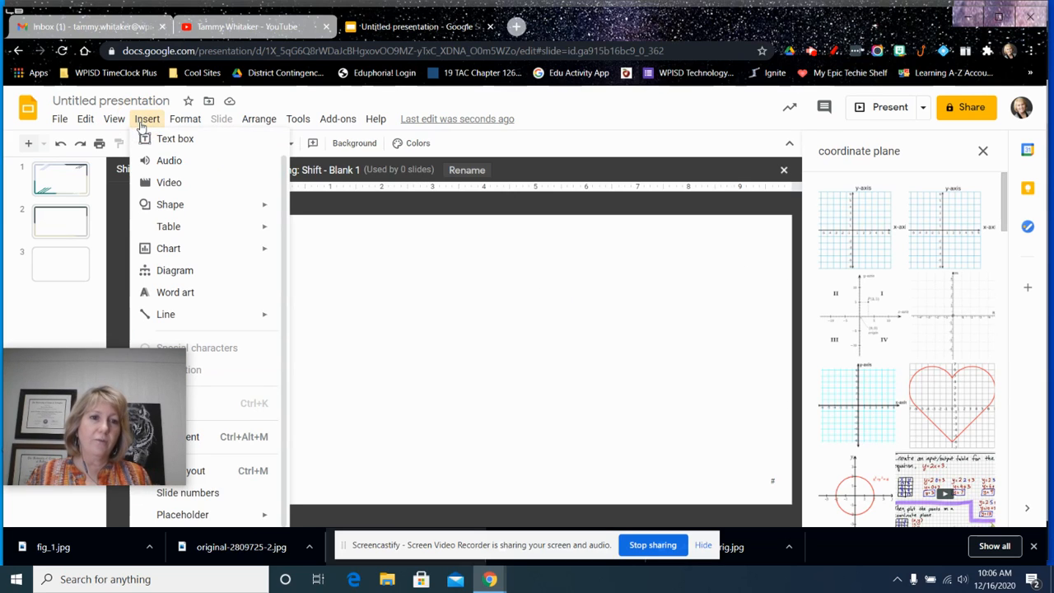